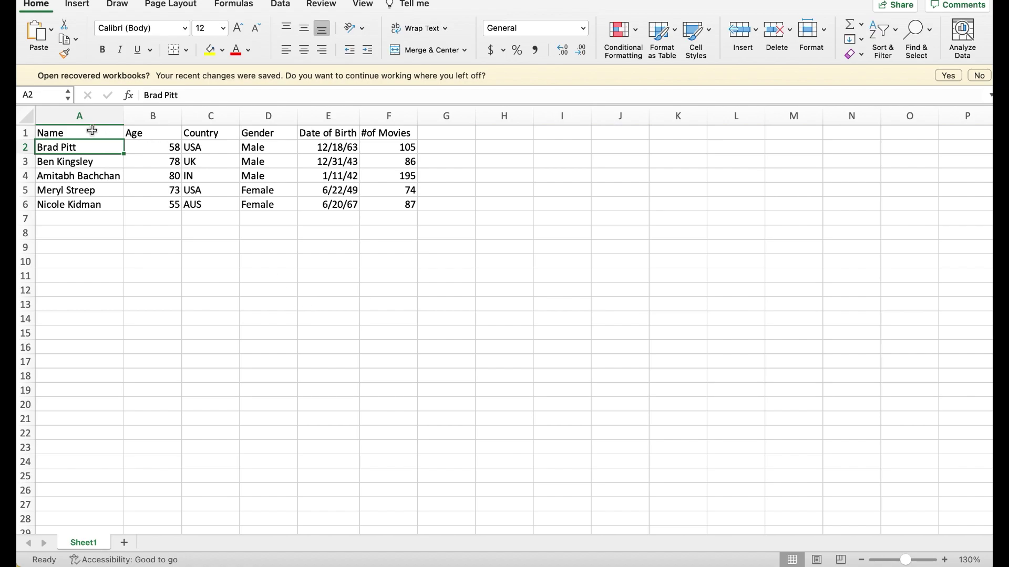
Highlight the actor table's header row, a full record, and the Gender and Date of Birth columns.
left_click_drag(91, 131, 391, 139)
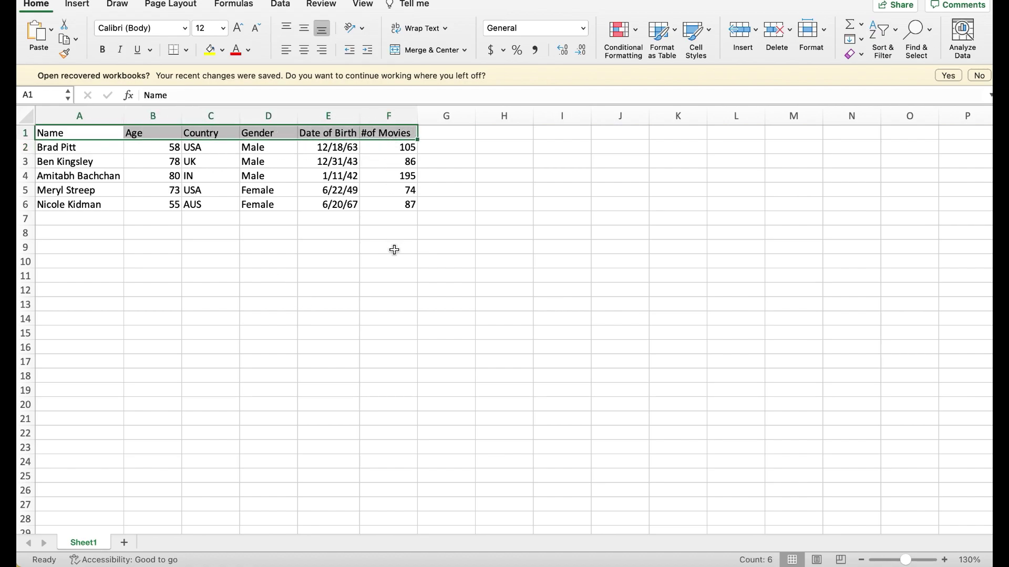
left_click_drag(273, 132, 277, 200)
left_click(489, 251)
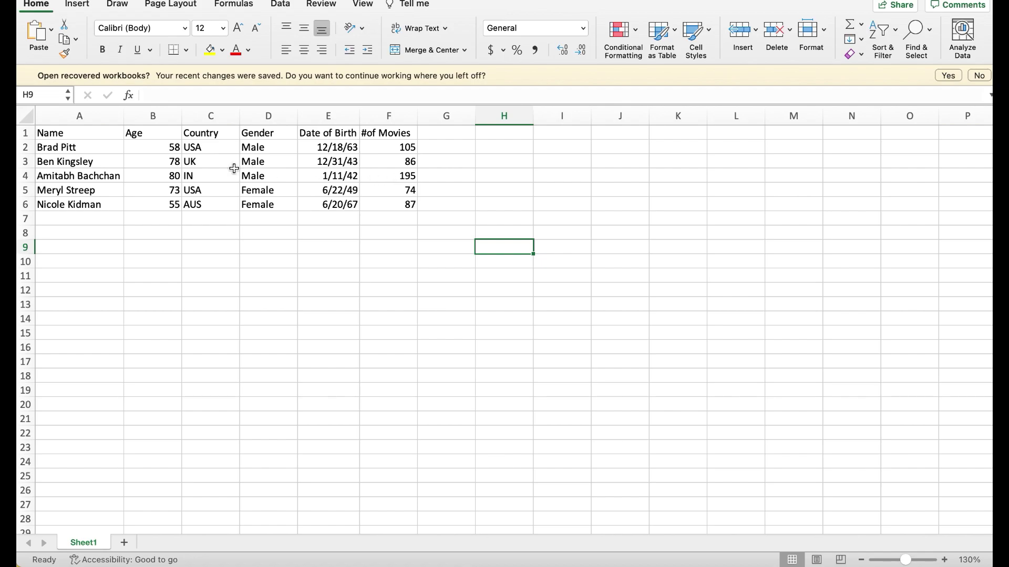
left_click_drag(97, 153, 347, 150)
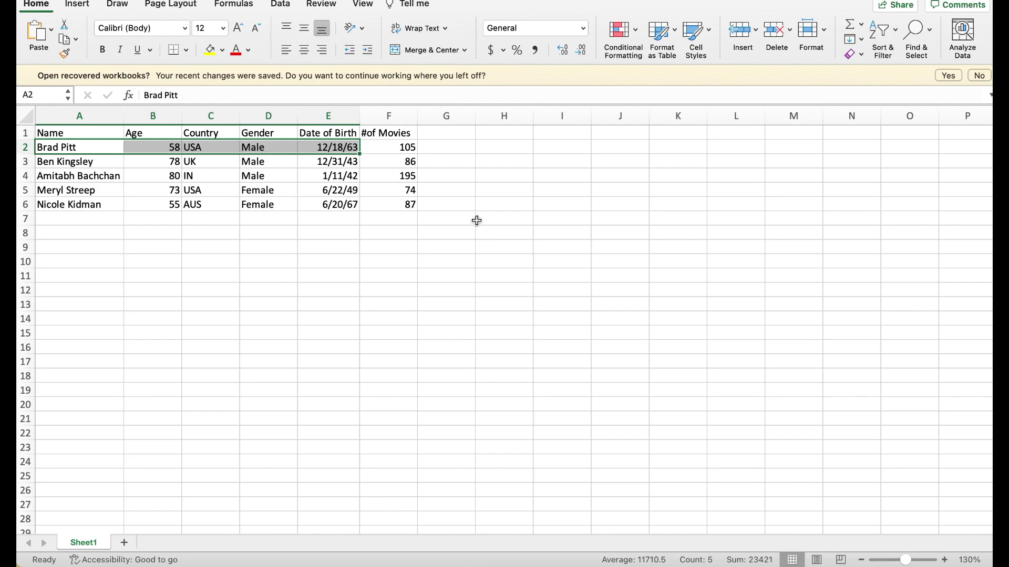
left_click(347, 223)
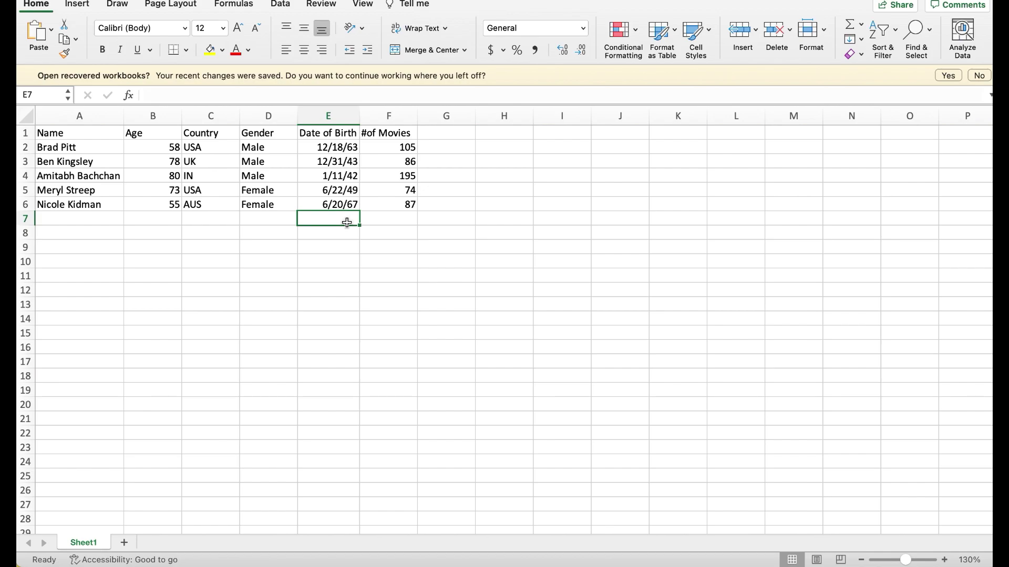
left_click_drag(328, 133, 328, 204)
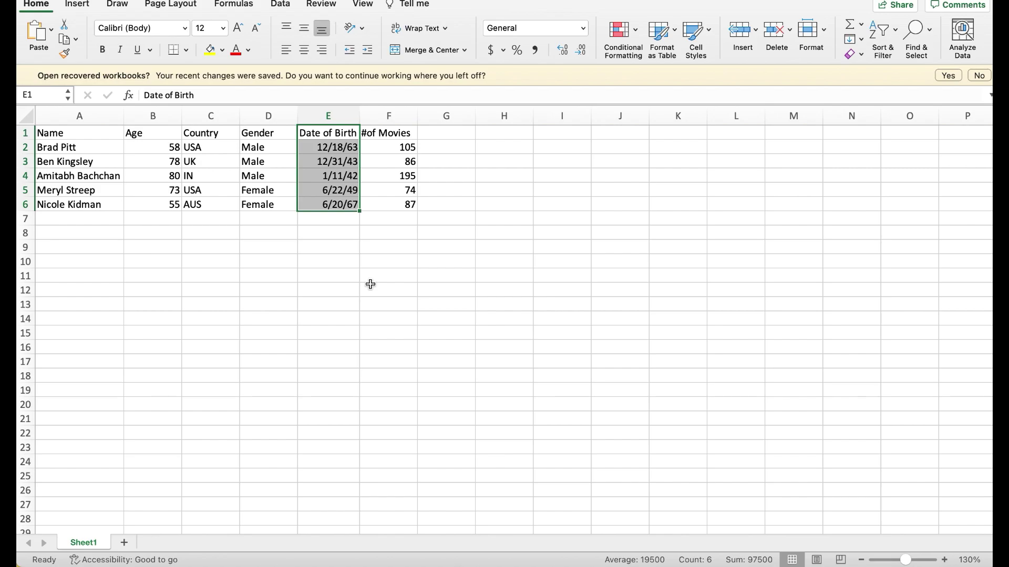
left_click(153, 236)
left_click_drag(255, 146, 261, 198)
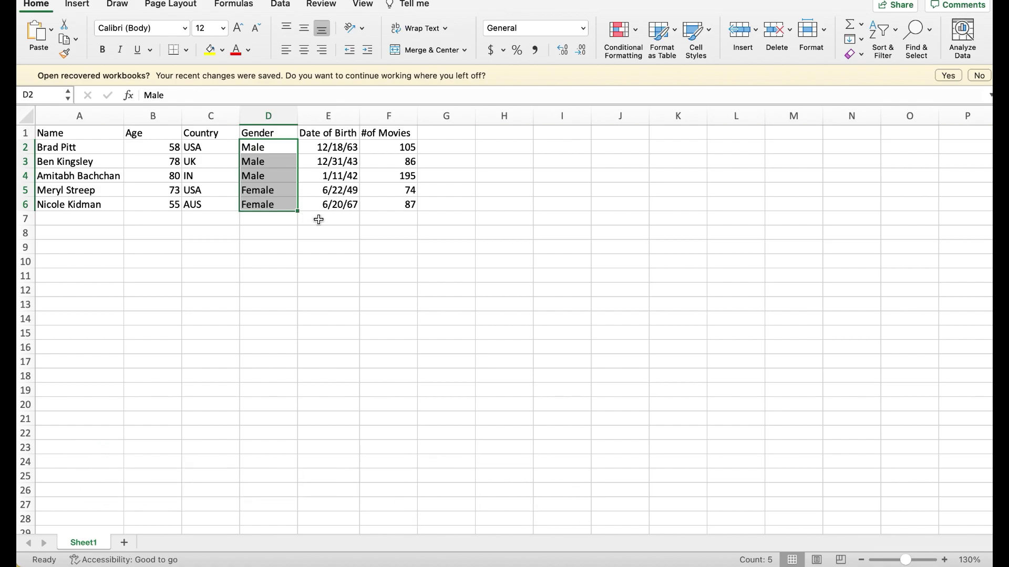
left_click(288, 180)
left_click_drag(265, 148, 269, 205)
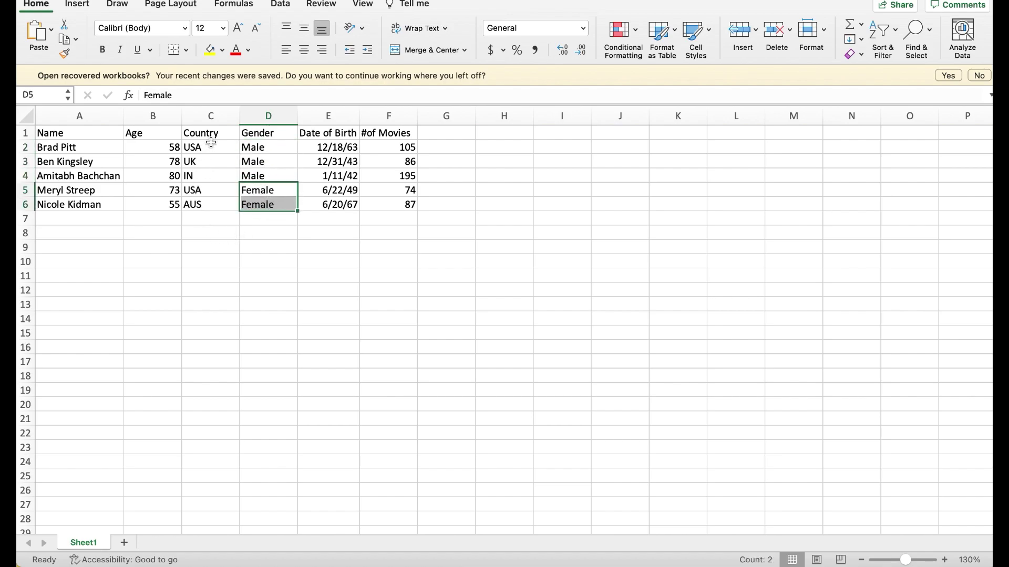
left_click(230, 269)
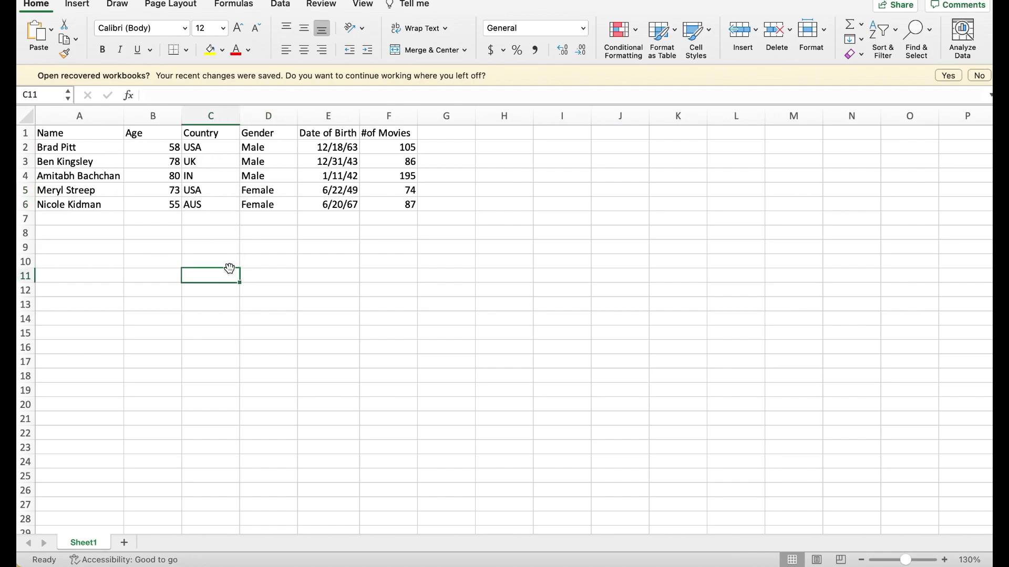
Point out the USA, UK, IN and AUS entries in the Country column.
left_click(213, 190)
left_click(215, 154)
left_click(213, 190)
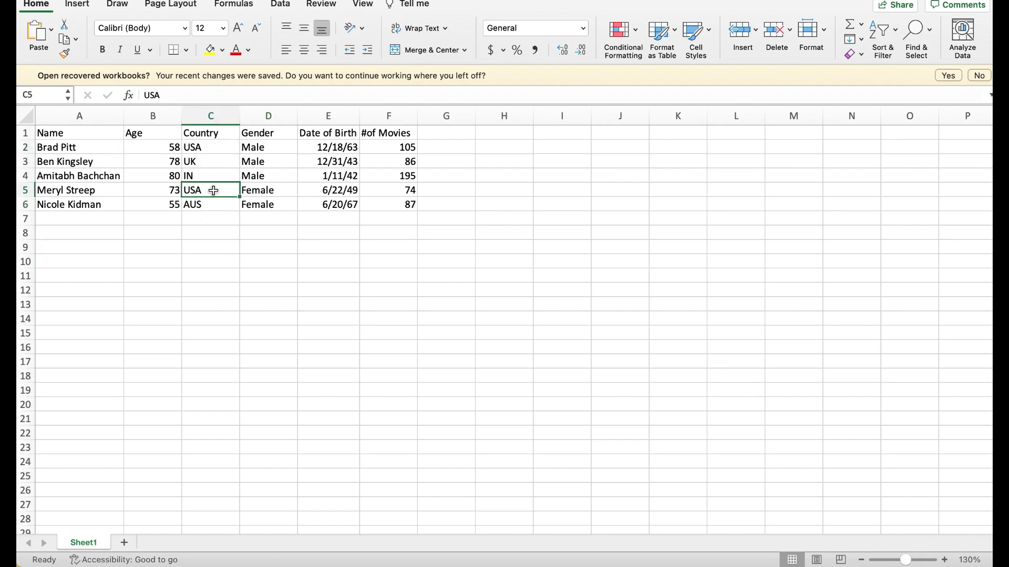
left_click(209, 162)
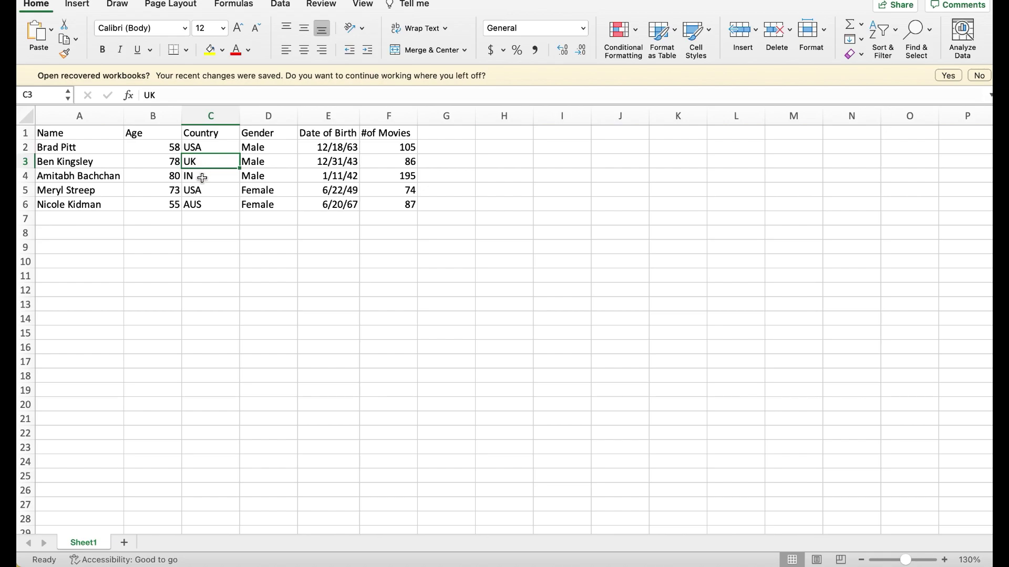
left_click(203, 177)
left_click(203, 203)
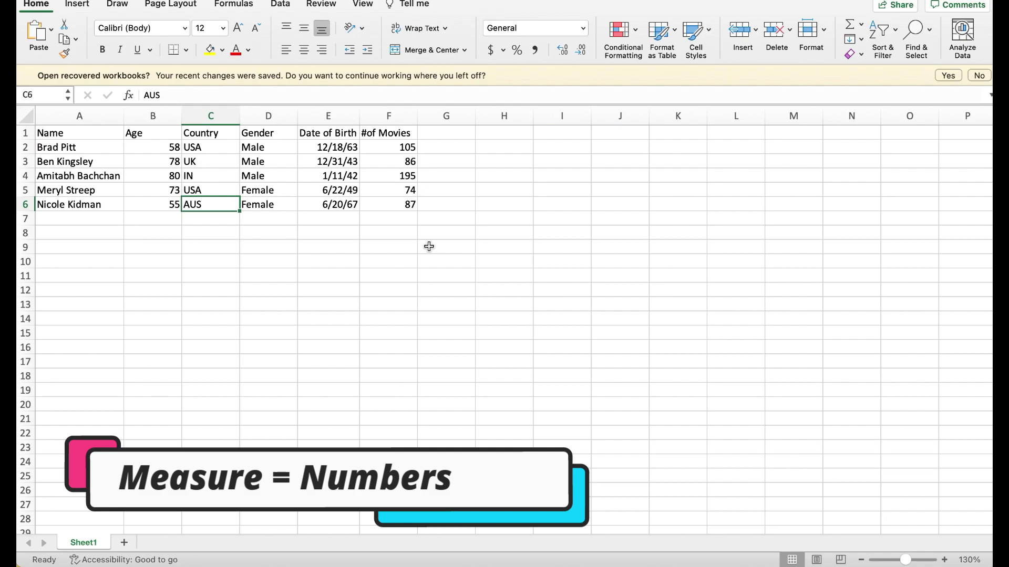
Show the Age and #of Movies sums, then preview Sample - Superstore 2.csv in the Datasets folder.
left_click(157, 147)
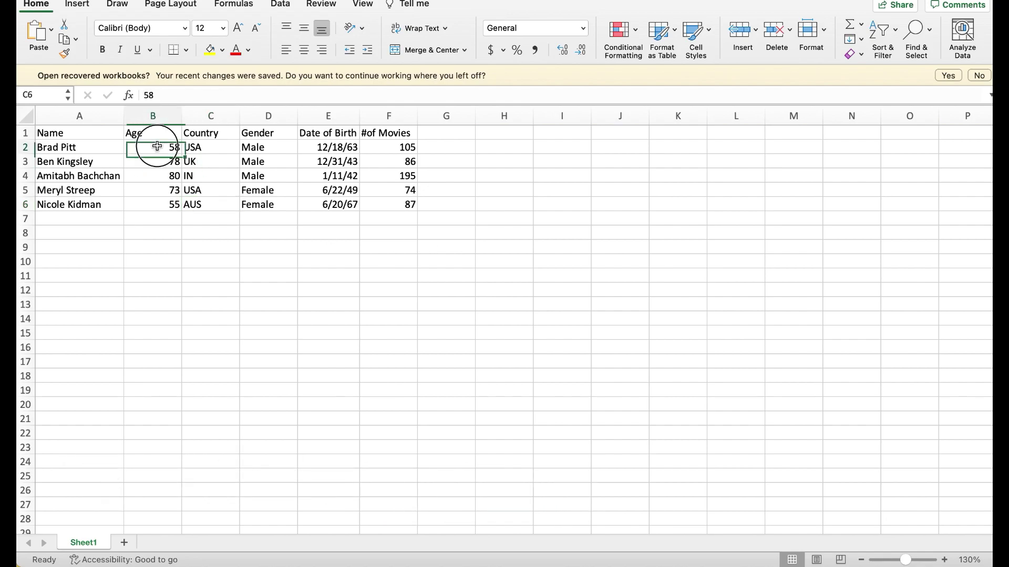
left_click_drag(157, 147, 152, 206)
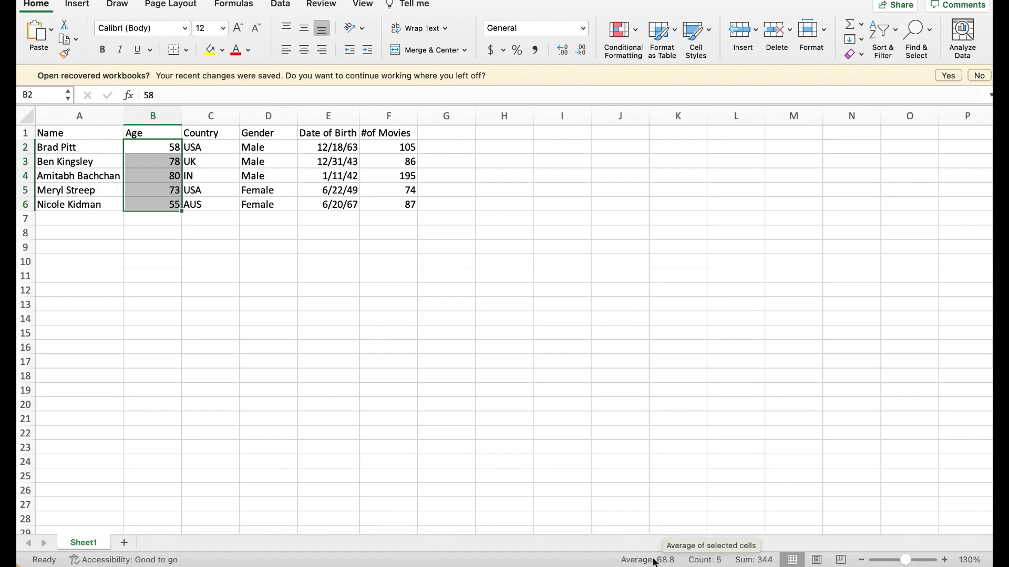
left_click_drag(388, 146, 377, 204)
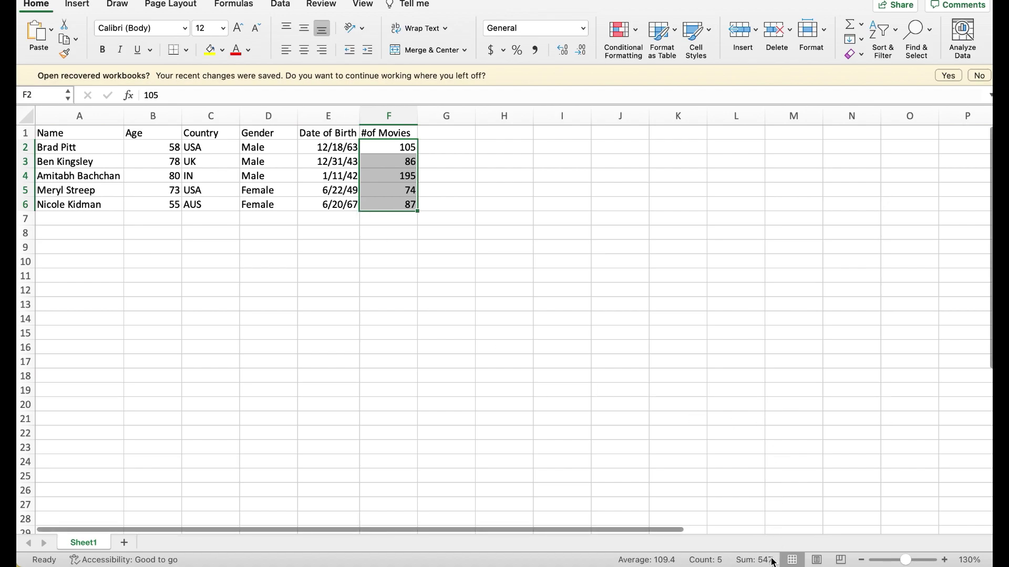
left_click(570, 346)
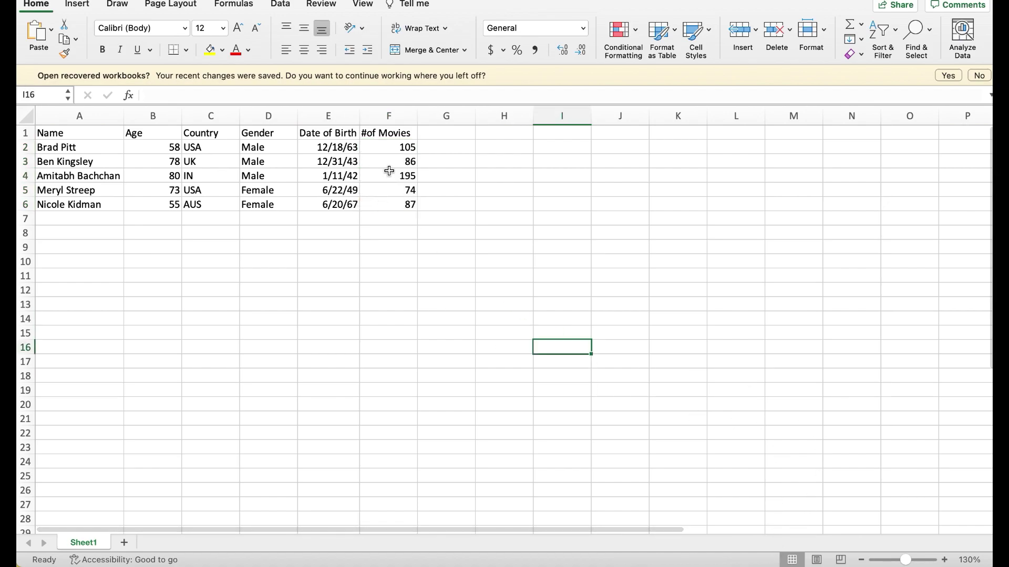
left_click_drag(401, 150, 399, 205)
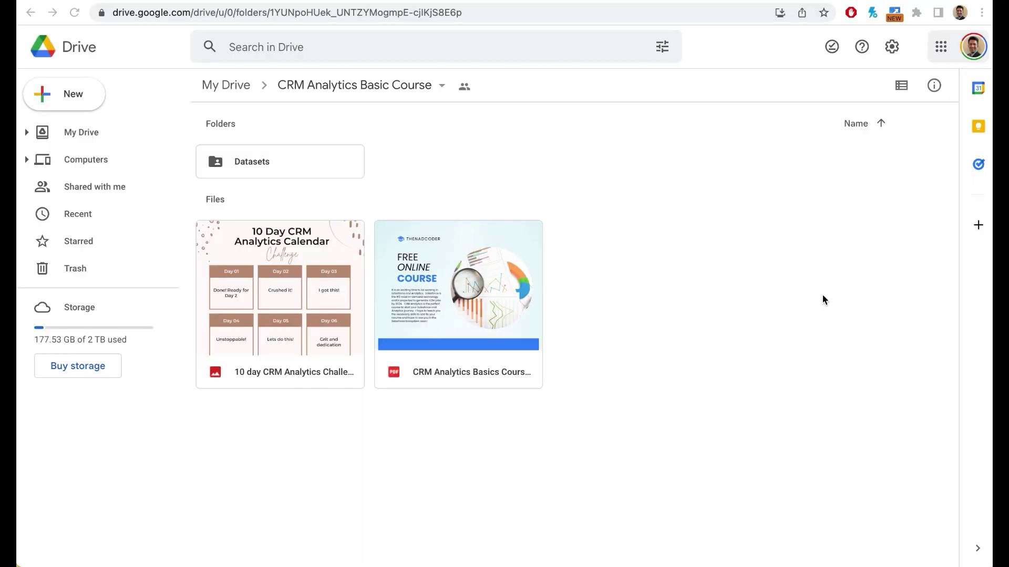
double_click(308, 160)
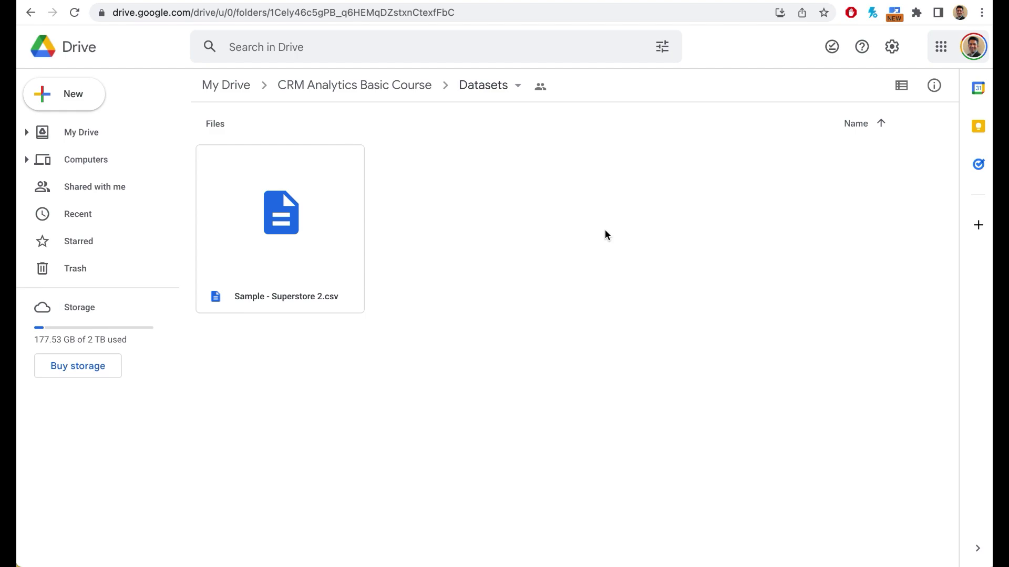
double_click(275, 234)
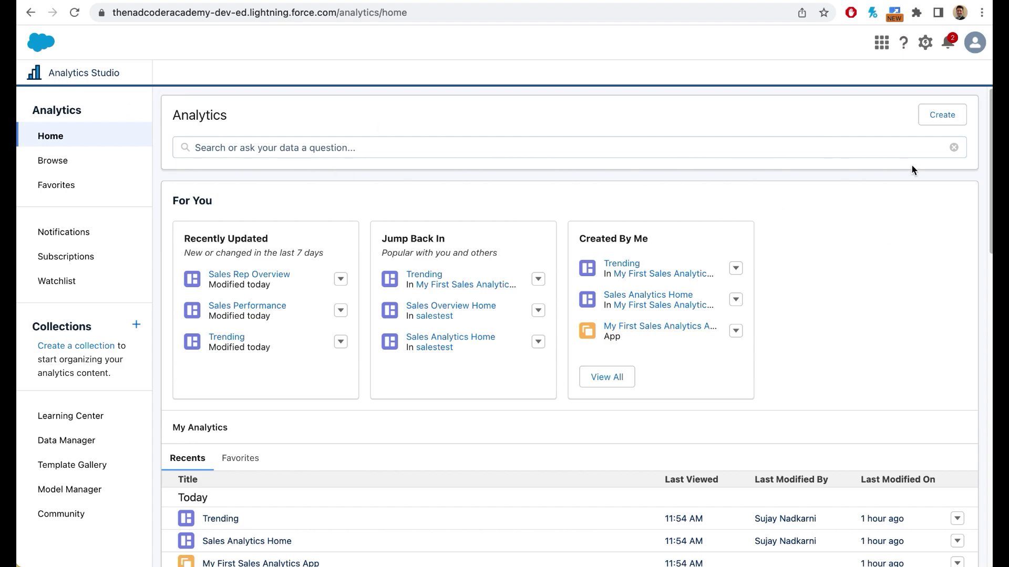
Create a dataset from Sample - Superstore 2.csv, keeping the name Sample - Superstore 2 in My Private App.
left_click(938, 118)
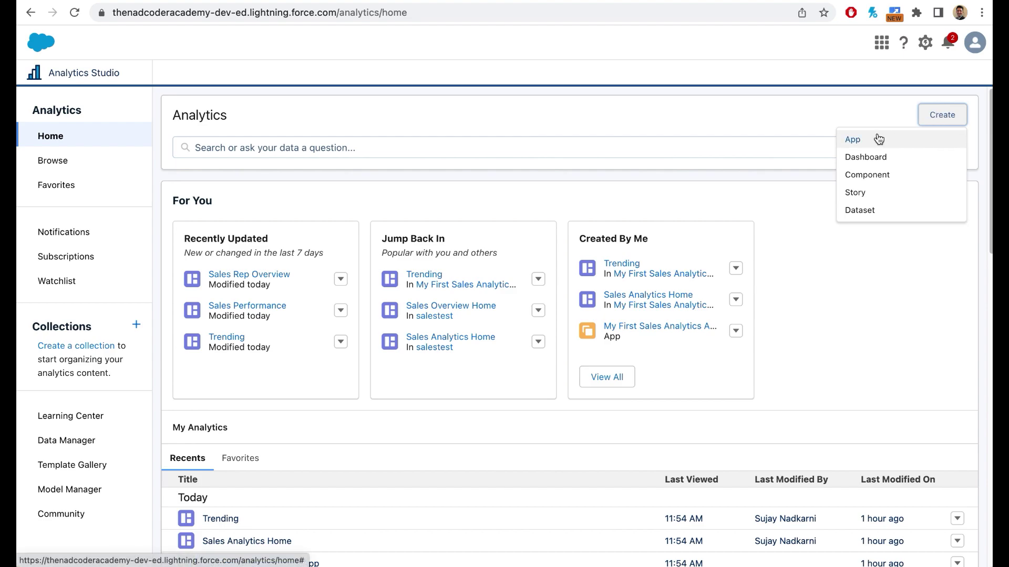
left_click(871, 215)
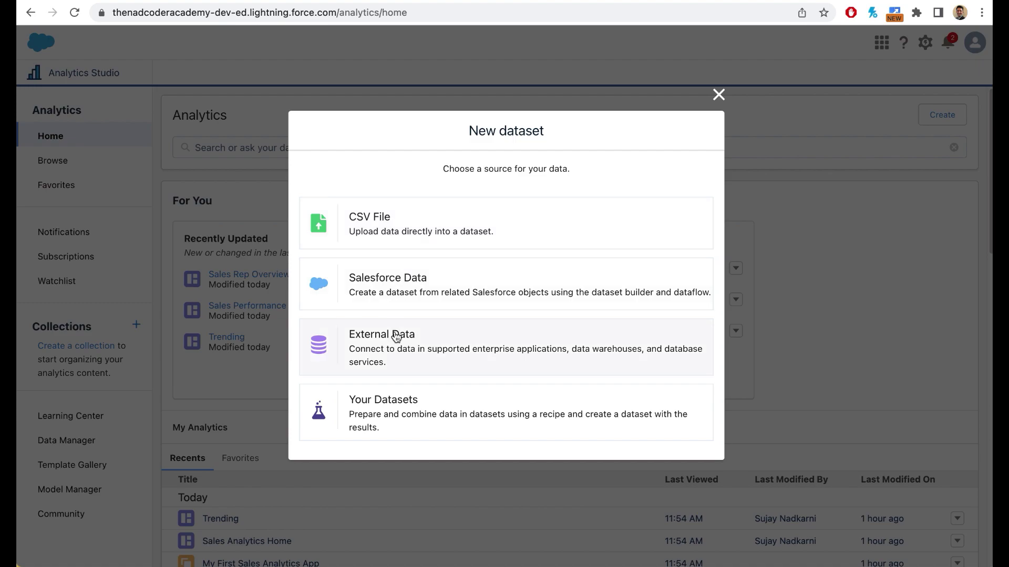
left_click(388, 242)
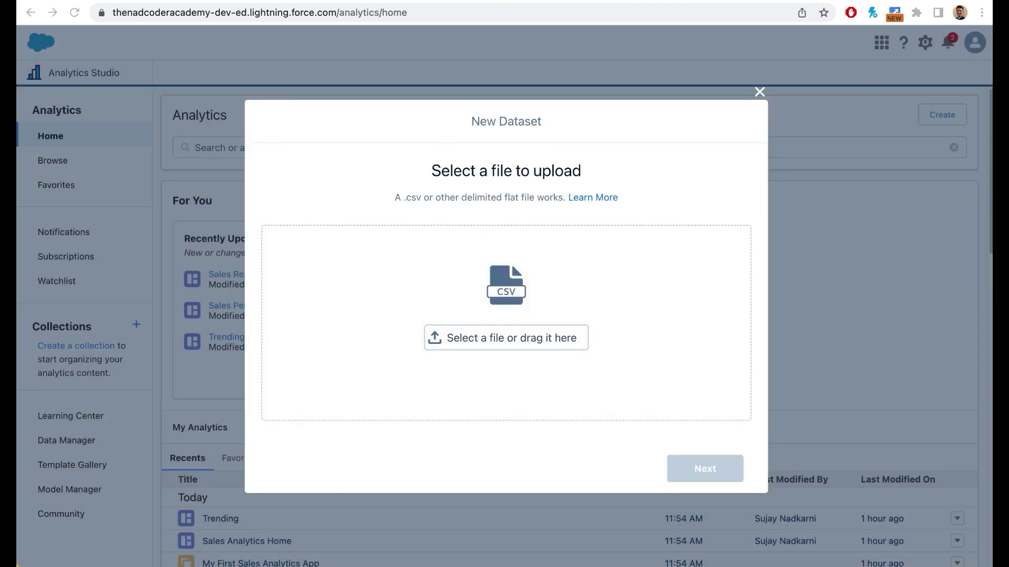
left_click_drag(836, 209, 527, 298)
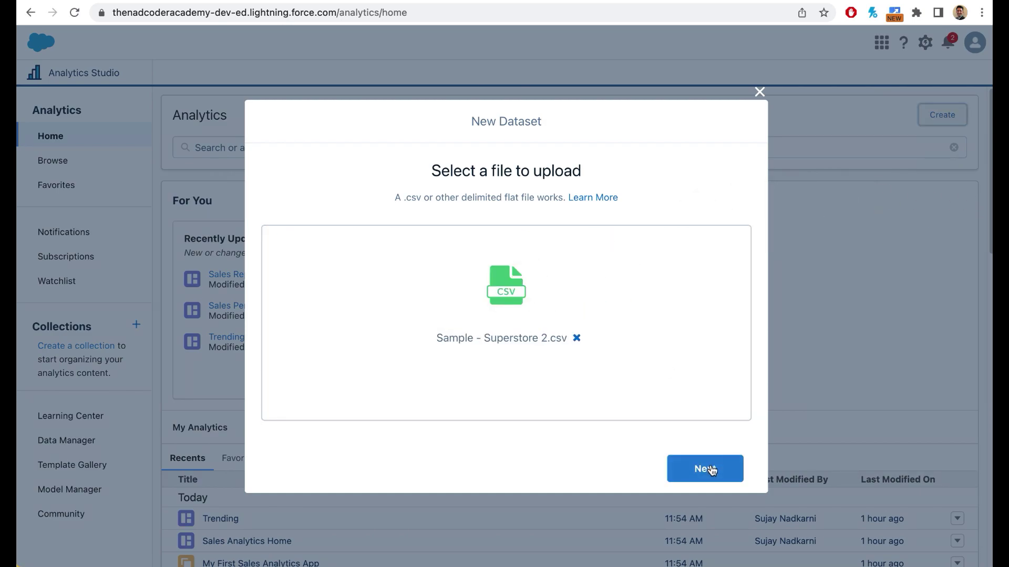
left_click(712, 470)
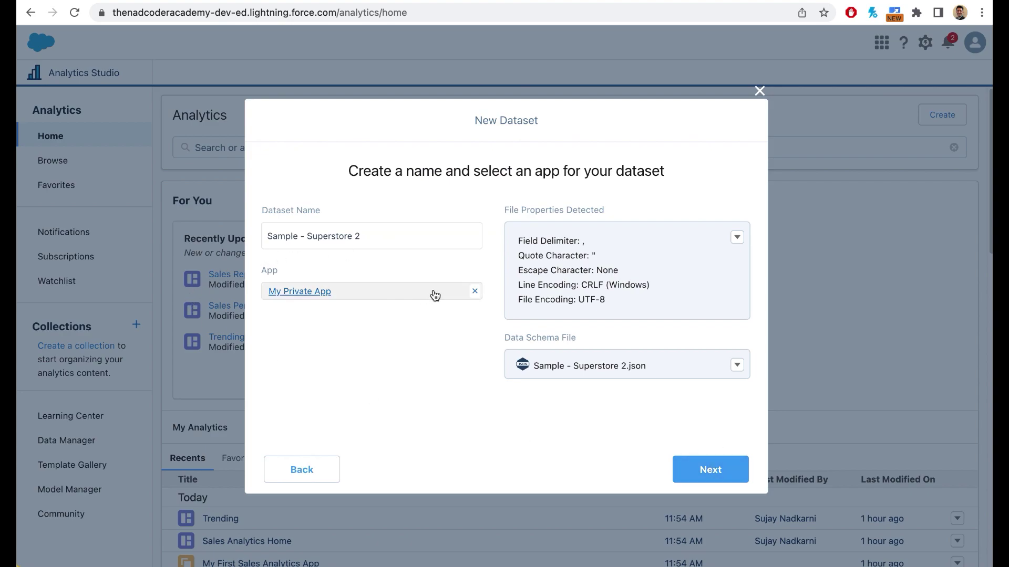
left_click(720, 472)
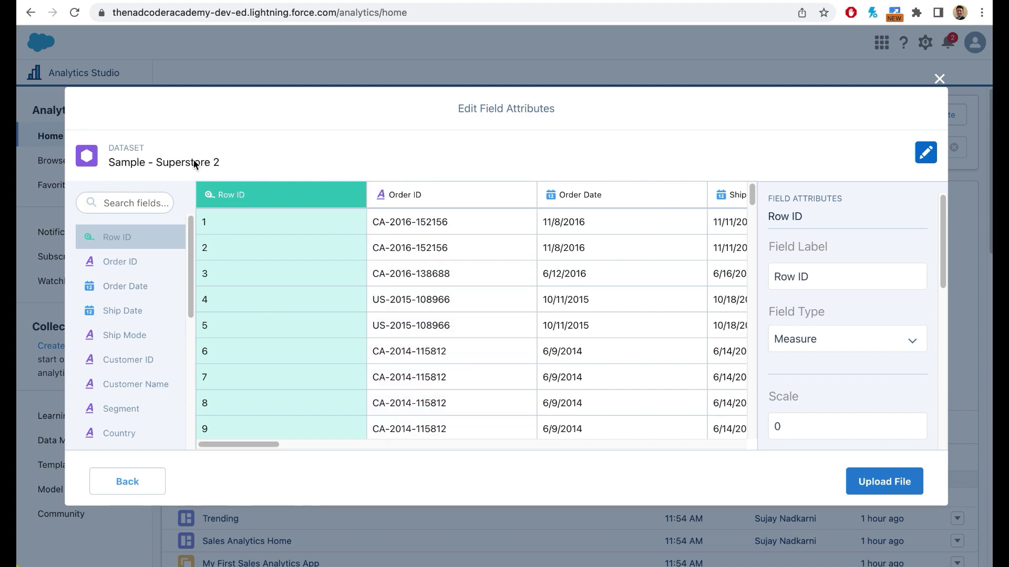
left_click_drag(266, 445, 210, 453)
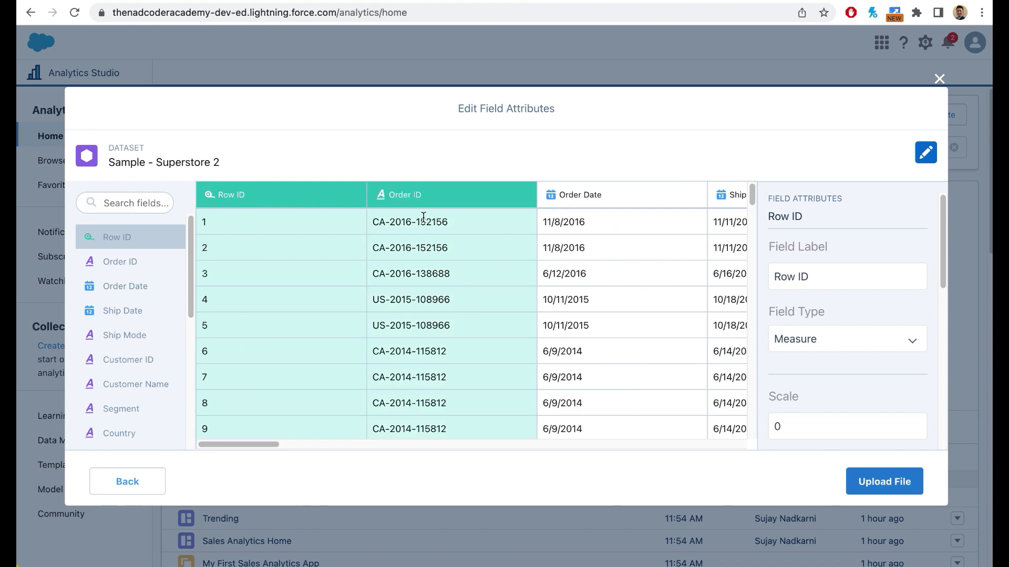
left_click_drag(260, 451, 306, 444)
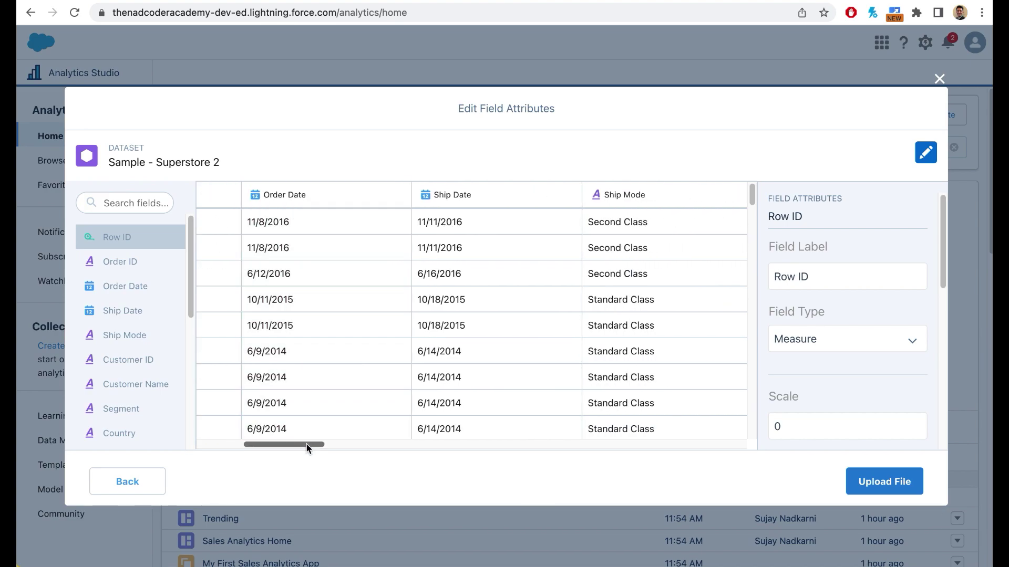
left_click_drag(308, 447, 357, 448)
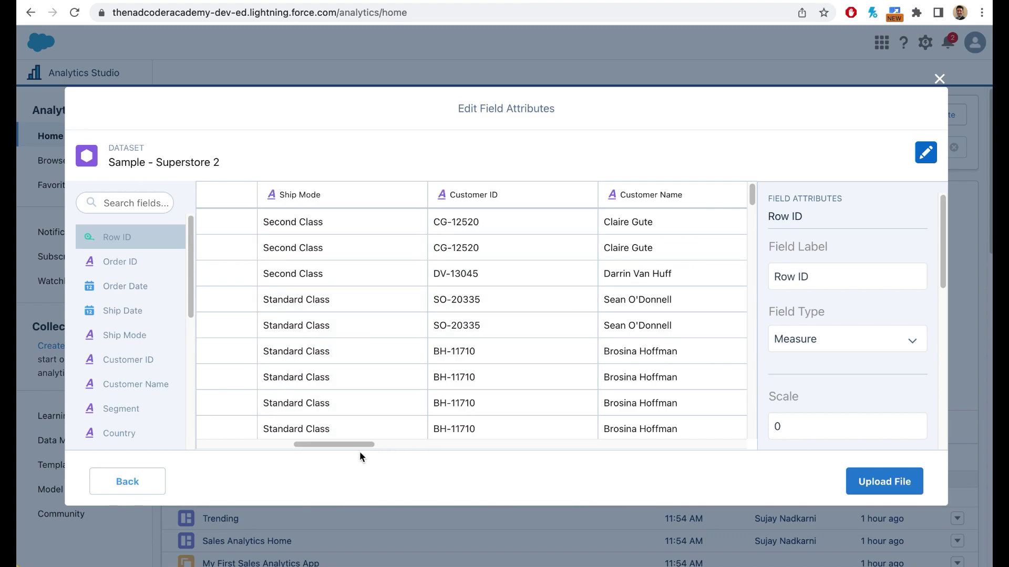
left_click_drag(361, 444, 608, 448)
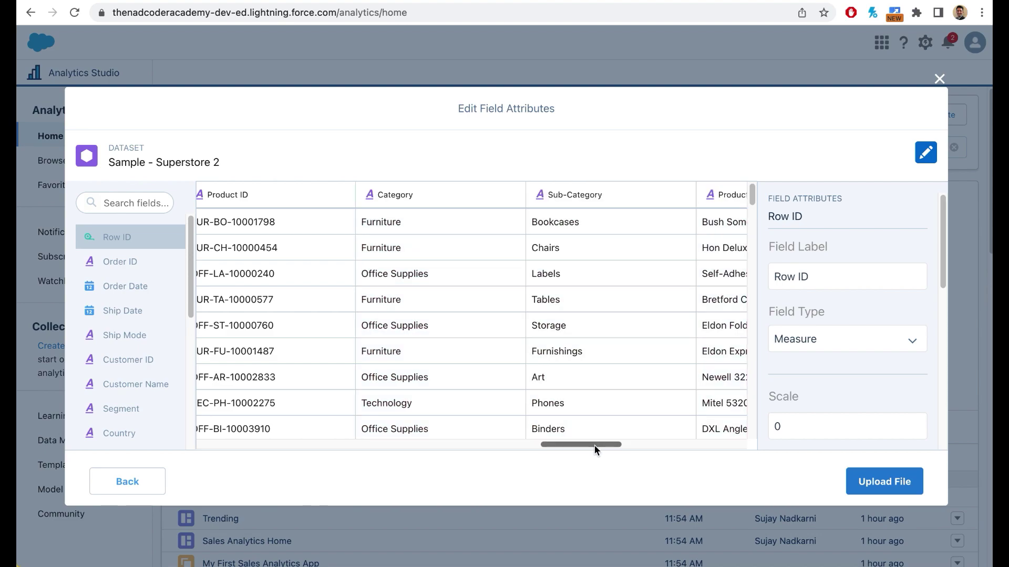
left_click_drag(595, 446, 636, 446)
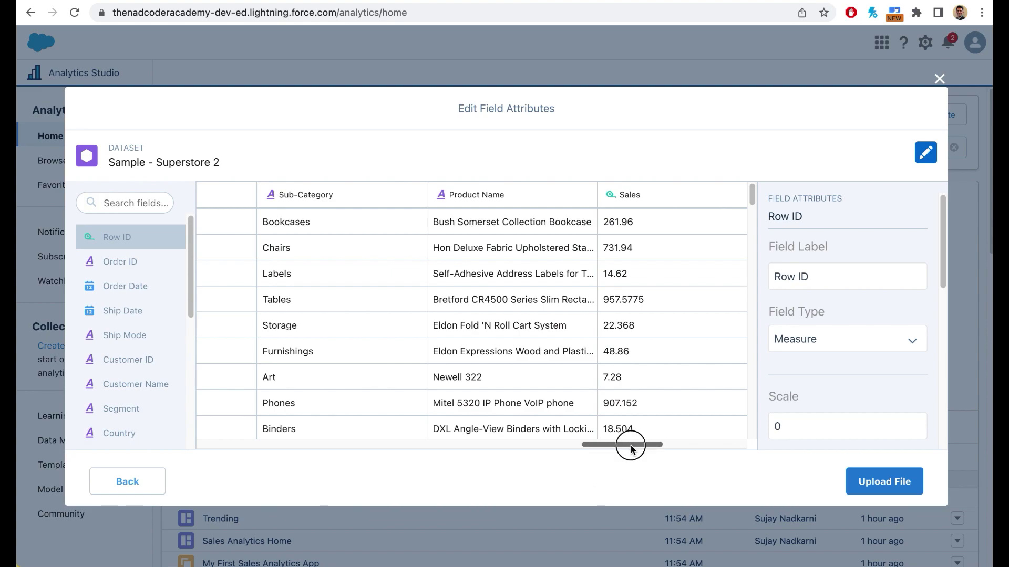
left_click_drag(629, 444, 691, 444)
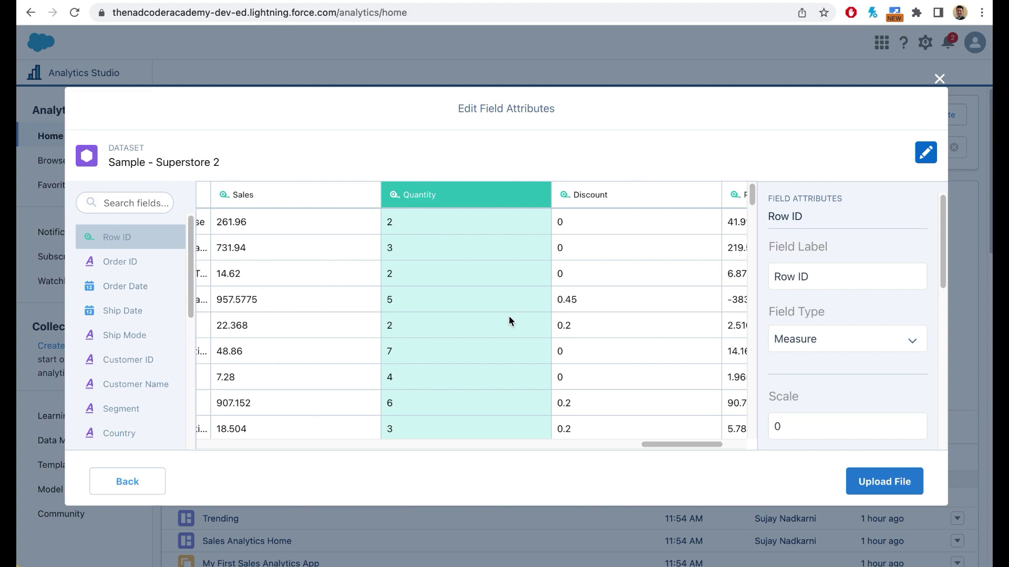
left_click_drag(703, 447, 732, 446)
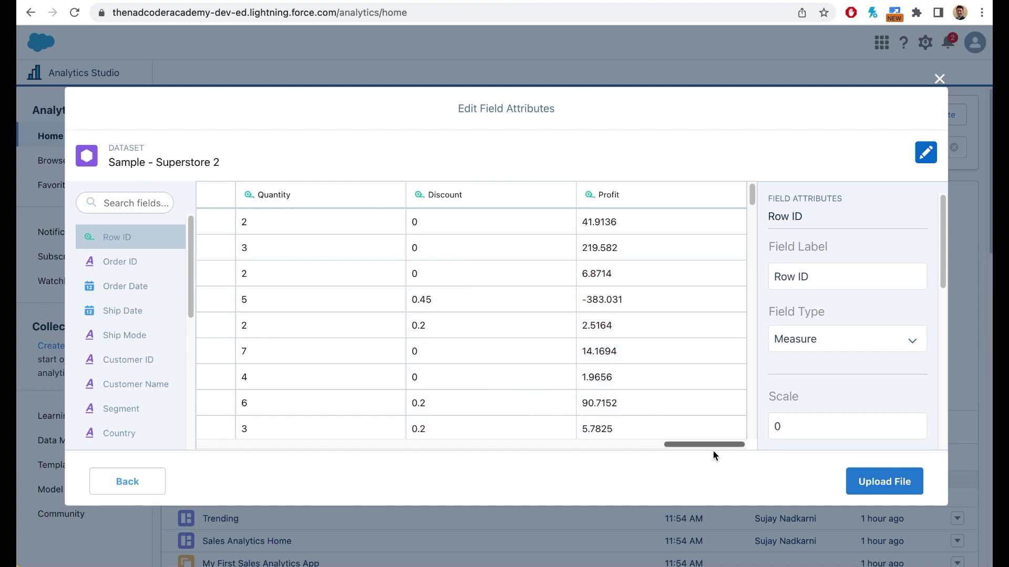
left_click_drag(676, 446, 184, 444)
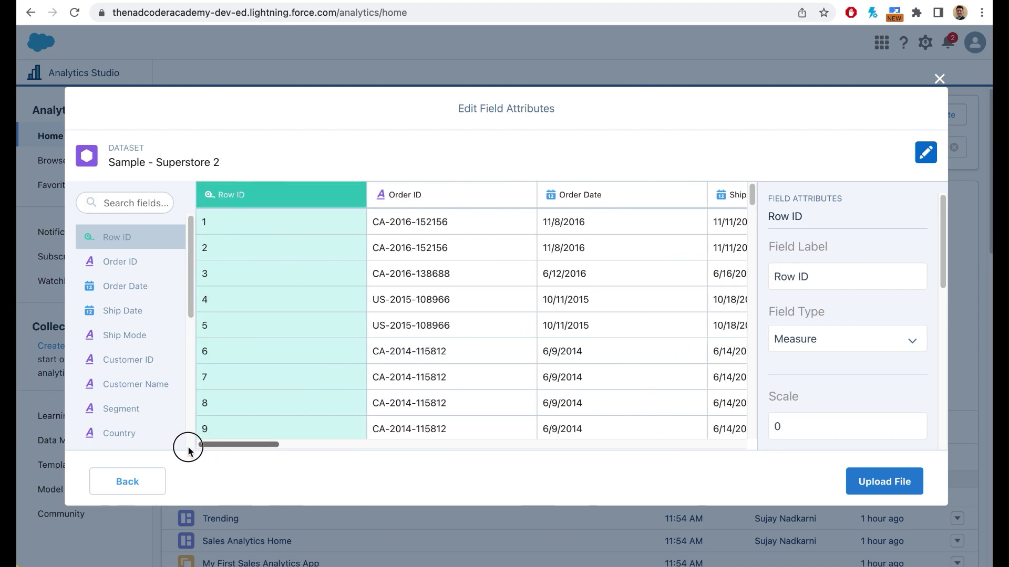
Upload the Sample - Superstore 2 dataset, then search Analytics Studio home for 'Sampl'.
left_click(884, 482)
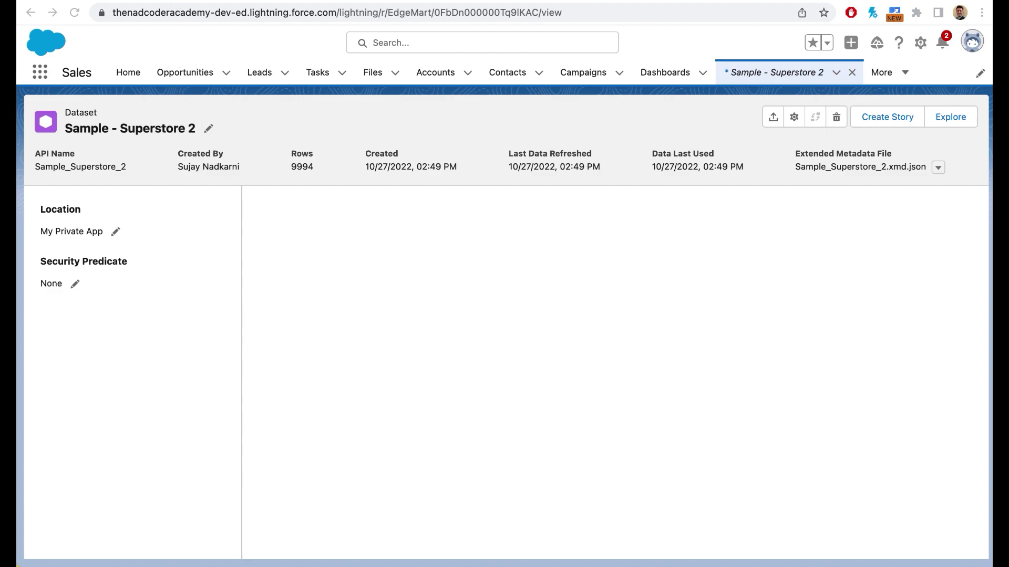
left_click(245, 148)
type("Sampl")
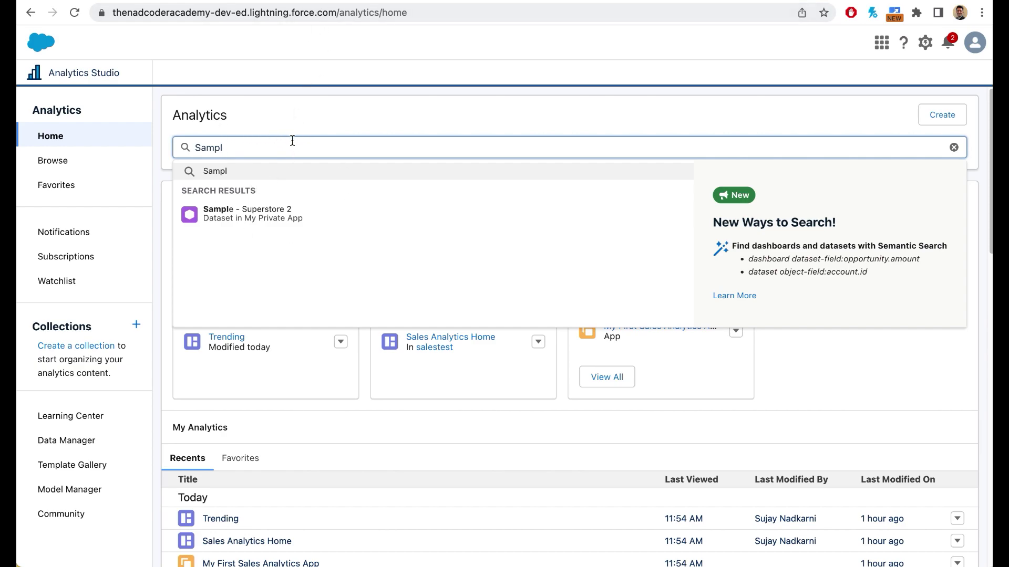
Open the Sample - Superstore 2 dataset from the search results in a New Lens.
left_click(270, 213)
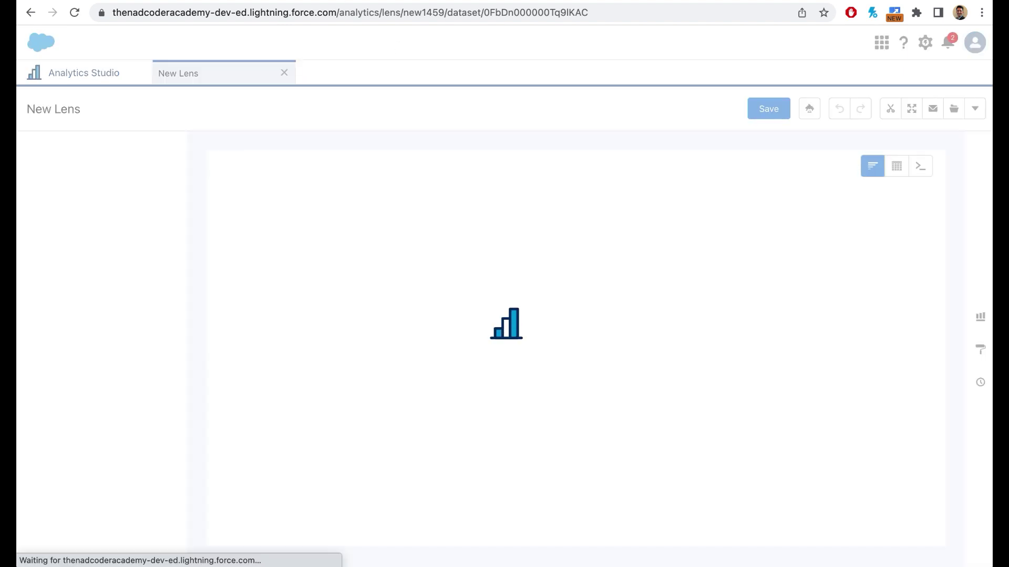